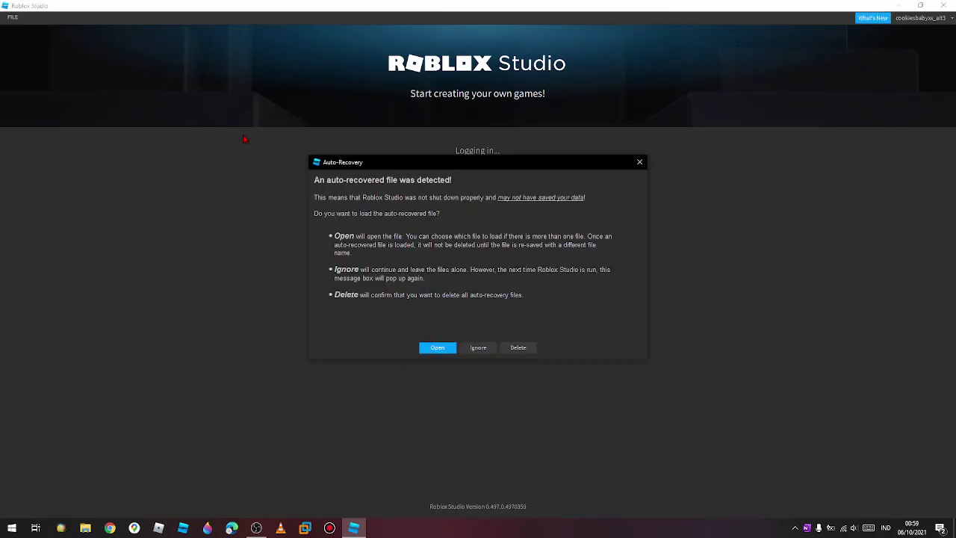
# Ignore the auto-recovered files and open the existing game "indonesian railroad crossings", dismissing its share-your-game tip.
pyautogui.click(478, 348)
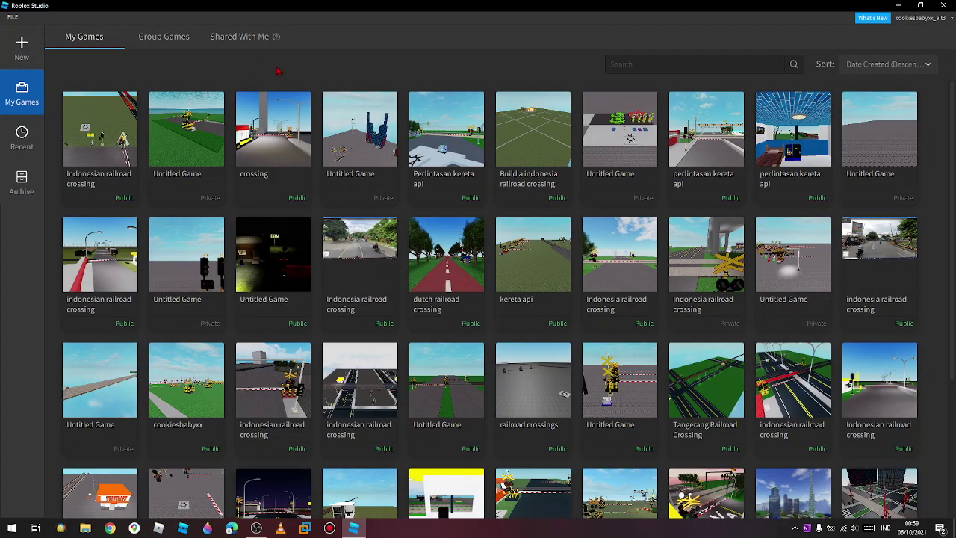
pyautogui.scroll(-3, 278, 71)
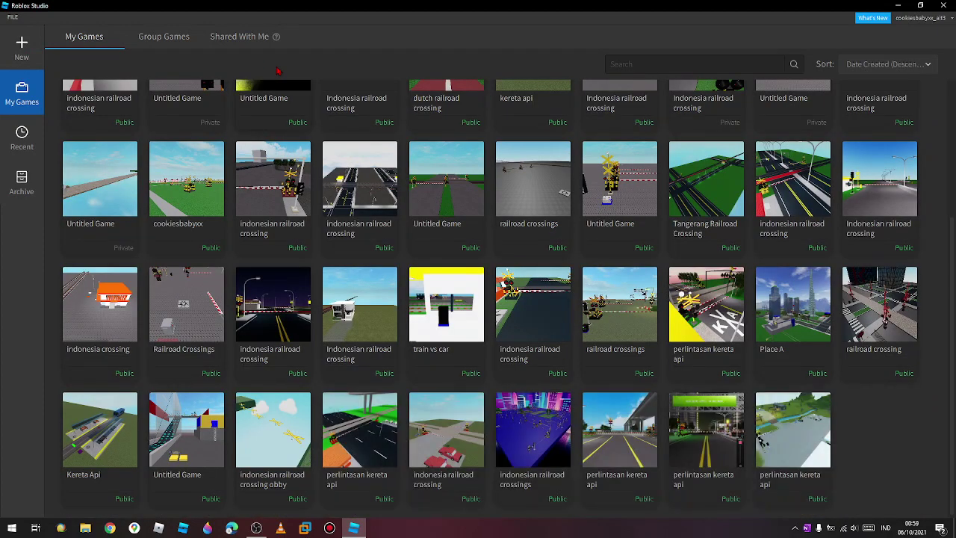
pyautogui.scroll(3, 277, 71)
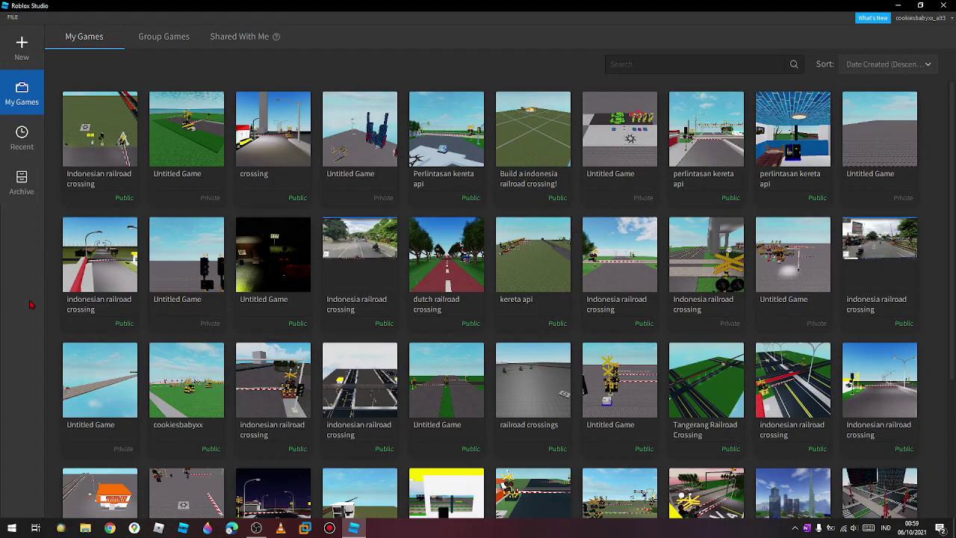
pyautogui.scroll(-3, 490, 299)
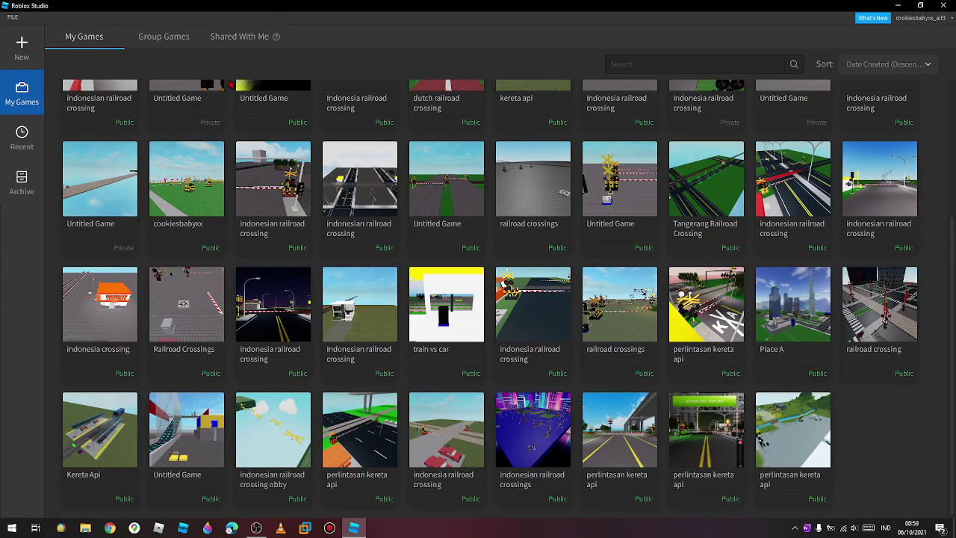
pyautogui.scroll(3, 490, 298)
pyautogui.scroll(-3, 490, 299)
pyautogui.scroll(1, 490, 299)
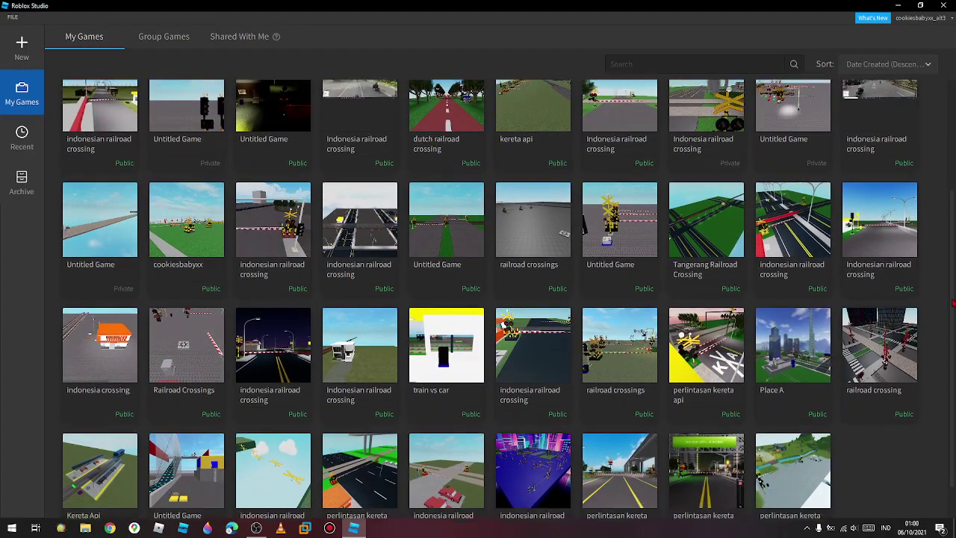
pyautogui.scroll(-1, 490, 299)
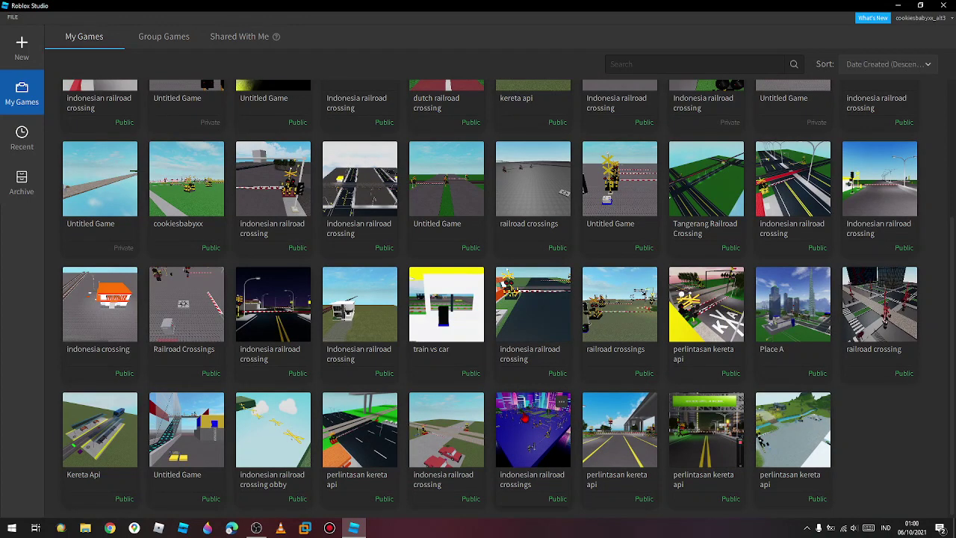
pyautogui.click(525, 417)
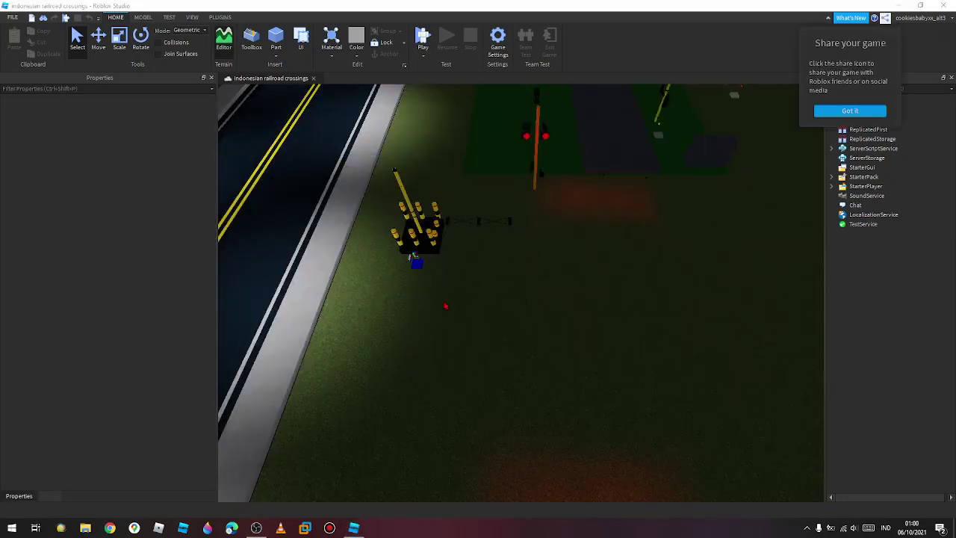
pyautogui.click(851, 110)
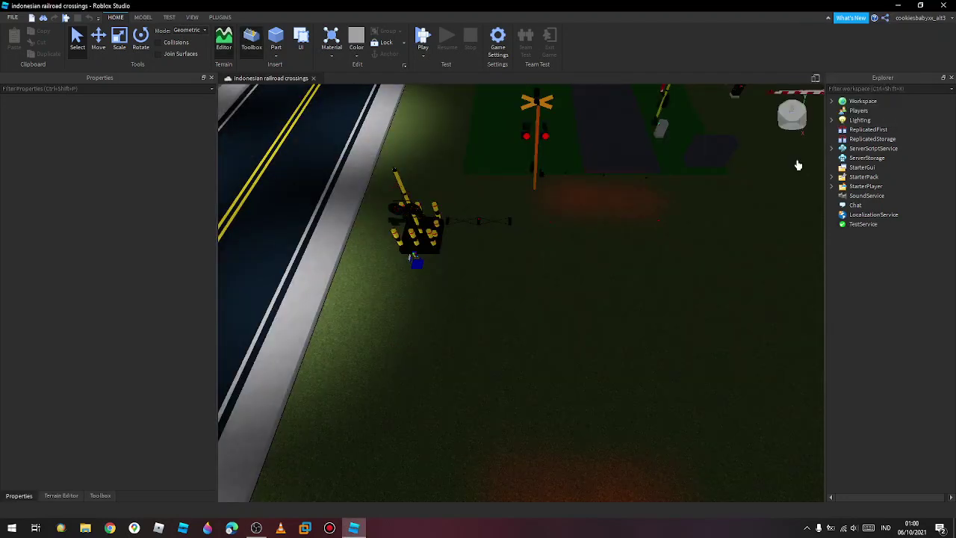
# Delete the Building Tools item from StarterPack.
pyautogui.click(832, 177)
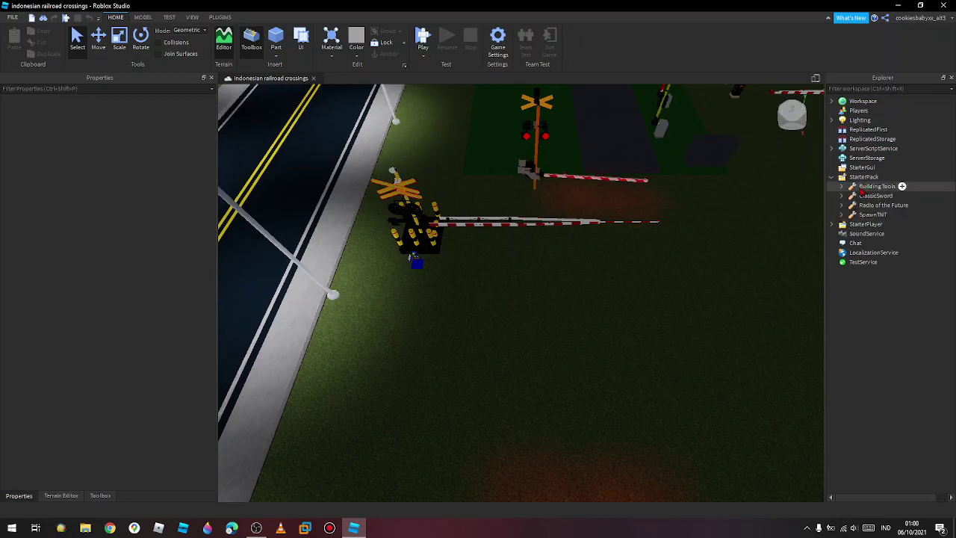
pyautogui.click(874, 186)
pyautogui.press('Delete')
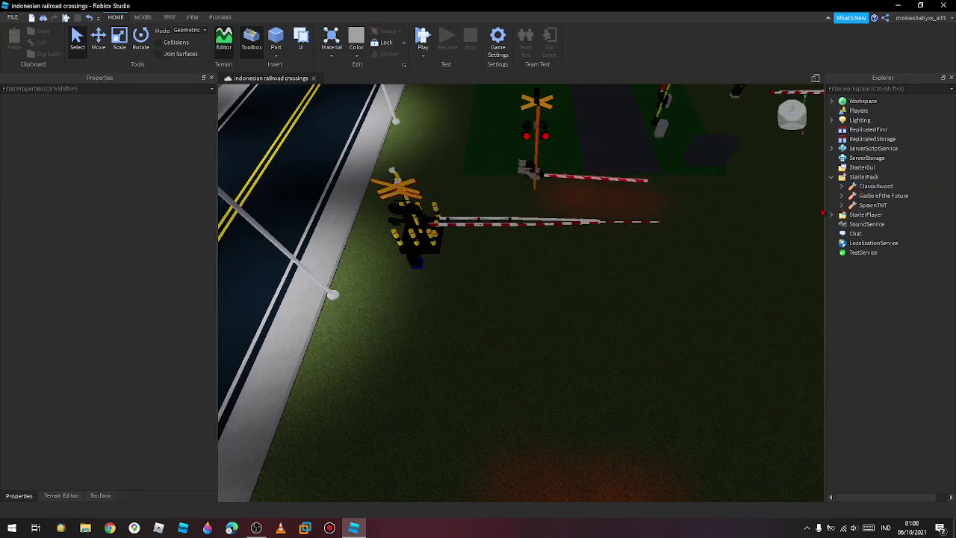
# Display your own created models in the Toolbox.
pyautogui.press('s')
pyautogui.moveTo(546, 365); pyautogui.dragTo(546, 366, button='right')
pyautogui.press('s')
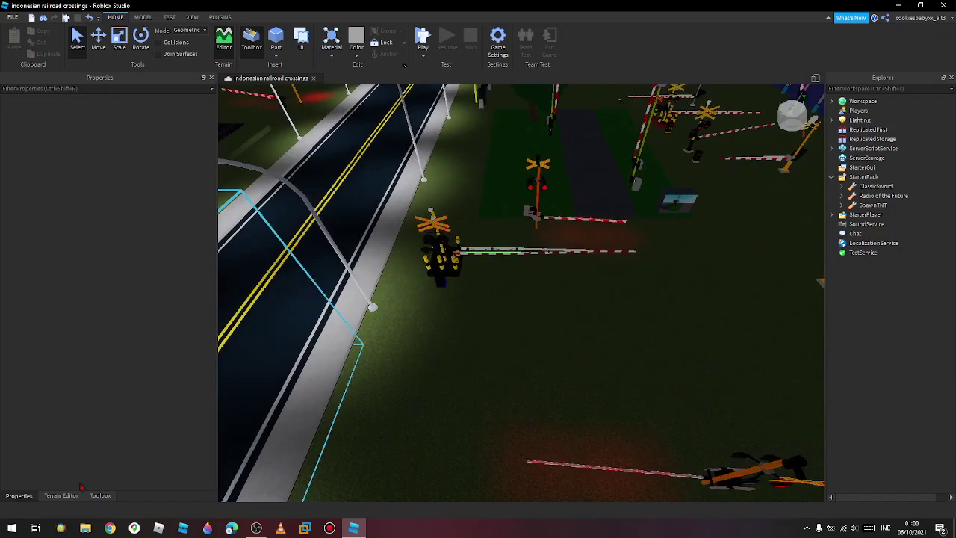
pyautogui.click(101, 496)
pyautogui.click(188, 92)
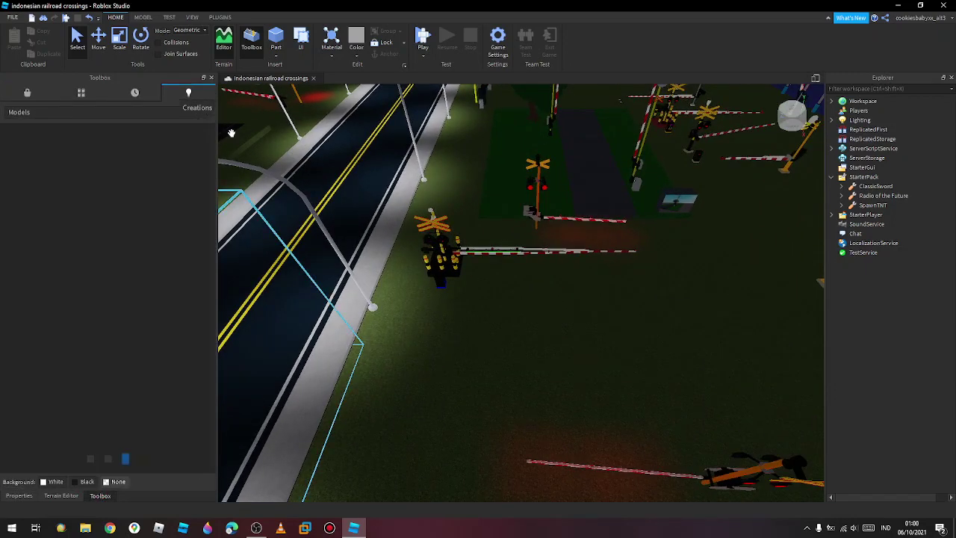
pyautogui.press('d')
pyautogui.press('w')
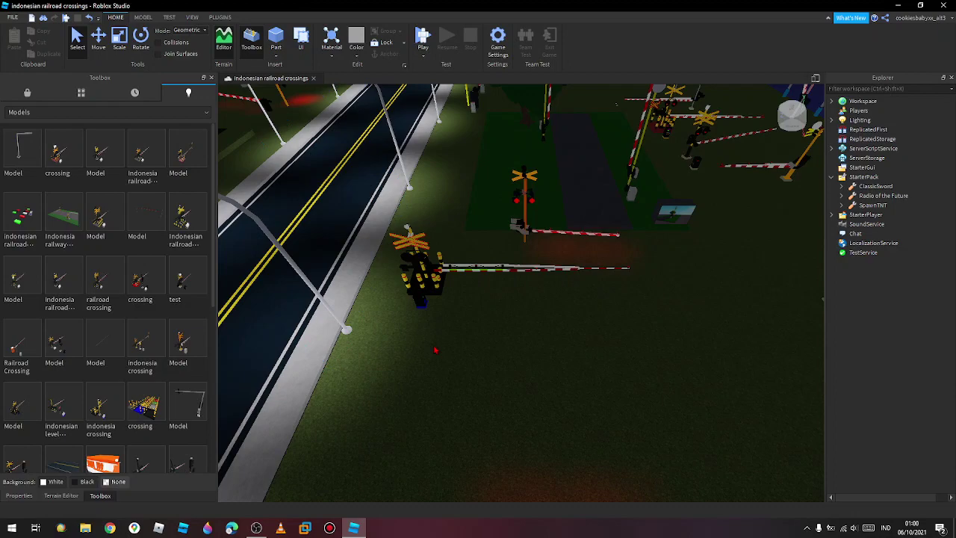
# Insert the third model of the first row of your creations and place it on the grass among the existing crossings.
pyautogui.moveTo(436, 350); pyautogui.dragTo(435, 350, button='right')
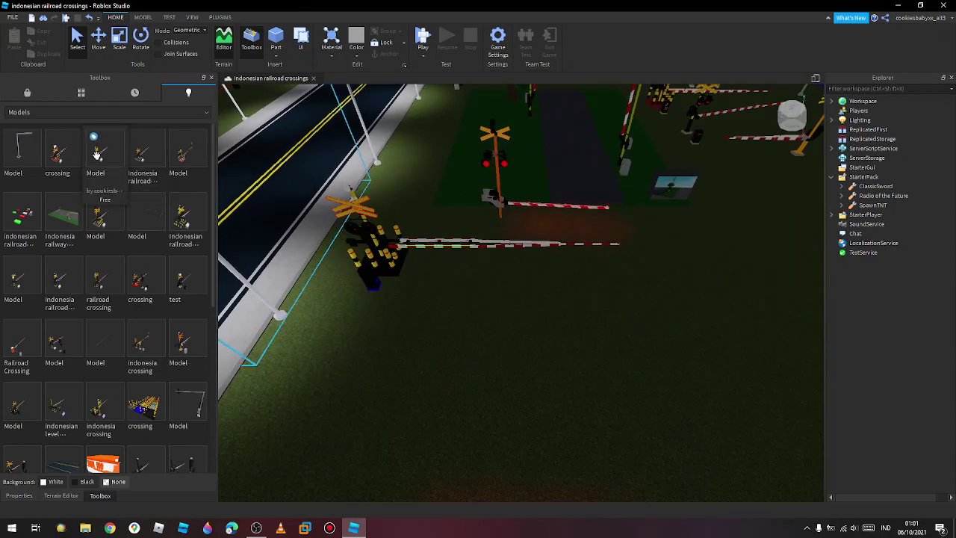
pyautogui.moveTo(96, 153); pyautogui.dragTo(359, 355)
pyautogui.click(561, 293)
pyautogui.press('d')
pyautogui.press('s')
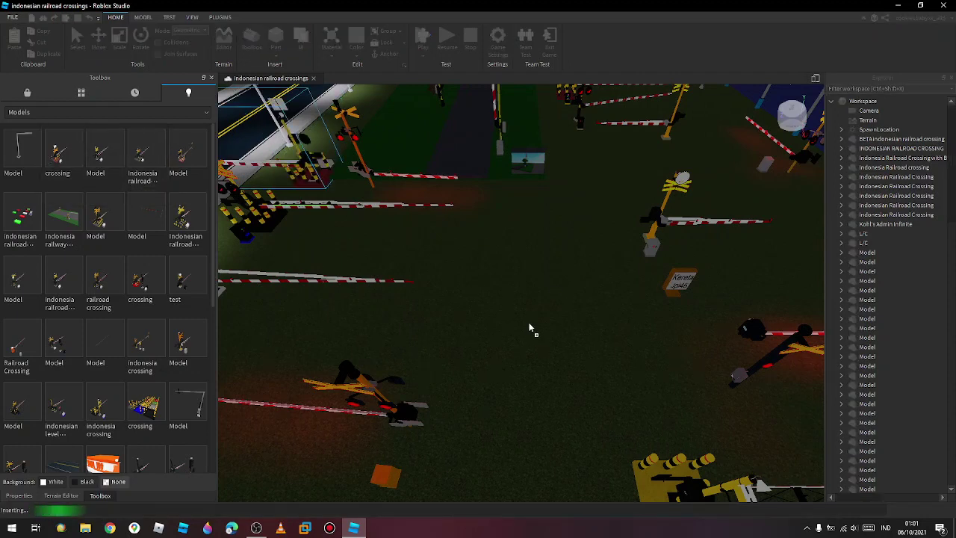
pyautogui.click(631, 317)
pyautogui.moveTo(632, 317); pyautogui.dragTo(458, 308)
pyautogui.press('e')
pyautogui.press('d')
pyautogui.click(429, 392)
# Insert the "crossing" model with the red base and move it across the map to the grass in front of the row of crossings.
pyautogui.moveTo(429, 391); pyautogui.dragTo(430, 391, button='right')
pyautogui.press('w')
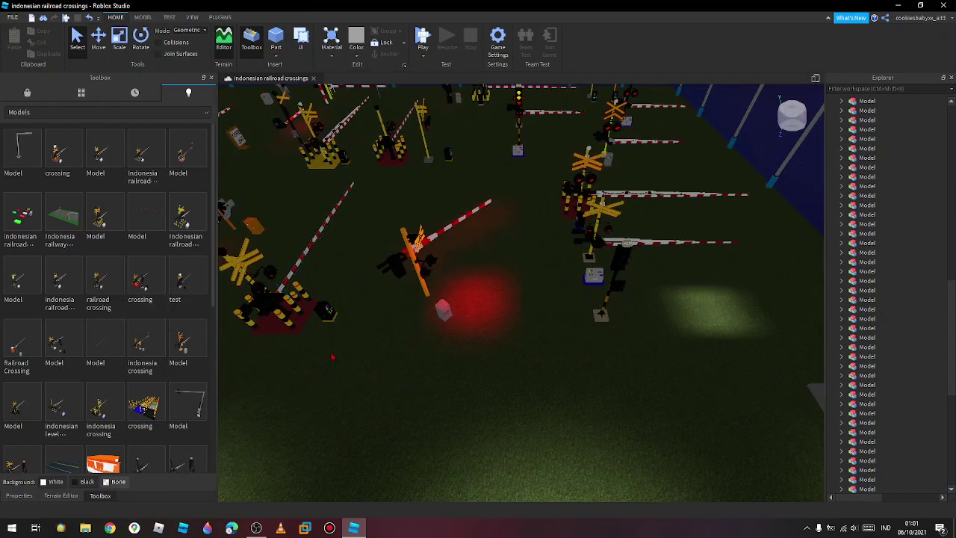
pyautogui.click(139, 281)
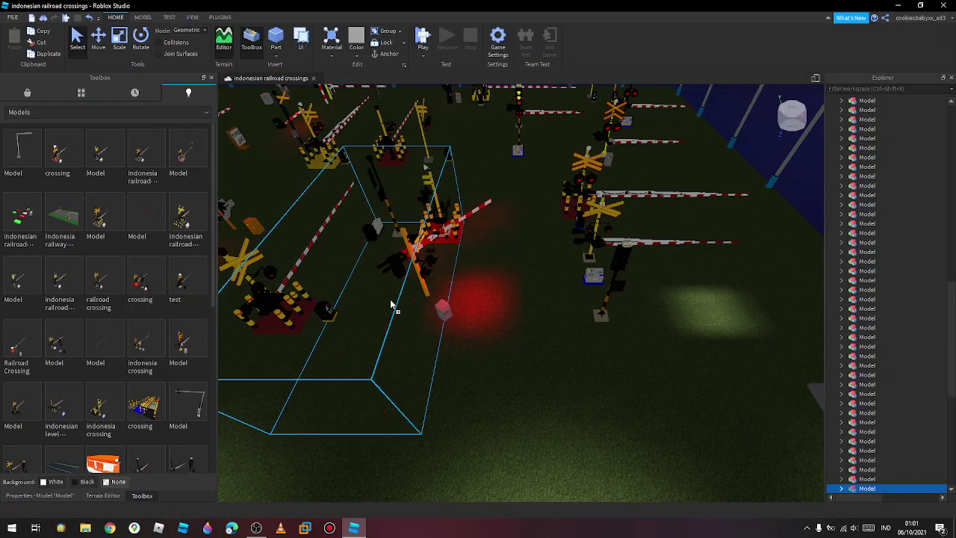
pyautogui.moveTo(371, 247); pyautogui.dragTo(343, 320)
pyautogui.moveTo(342, 320); pyautogui.dragTo(342, 320, button='right')
pyautogui.moveTo(342, 320); pyautogui.dragTo(343, 319)
pyautogui.moveTo(342, 320); pyautogui.dragTo(342, 320, button='right')
pyautogui.moveTo(343, 320); pyautogui.dragTo(342, 319)
pyautogui.moveTo(342, 320); pyautogui.dragTo(342, 320, button='right')
pyautogui.press('w')
pyautogui.moveTo(343, 320); pyautogui.dragTo(342, 320)
pyautogui.moveTo(342, 320); pyautogui.dragTo(342, 320, button='right')
pyautogui.moveTo(342, 319); pyautogui.dragTo(342, 320)
pyautogui.moveTo(343, 319); pyautogui.dragTo(342, 319, button='right')
pyautogui.moveTo(342, 320); pyautogui.dragTo(343, 319)
pyautogui.moveTo(342, 319); pyautogui.dragTo(342, 319, button='right')
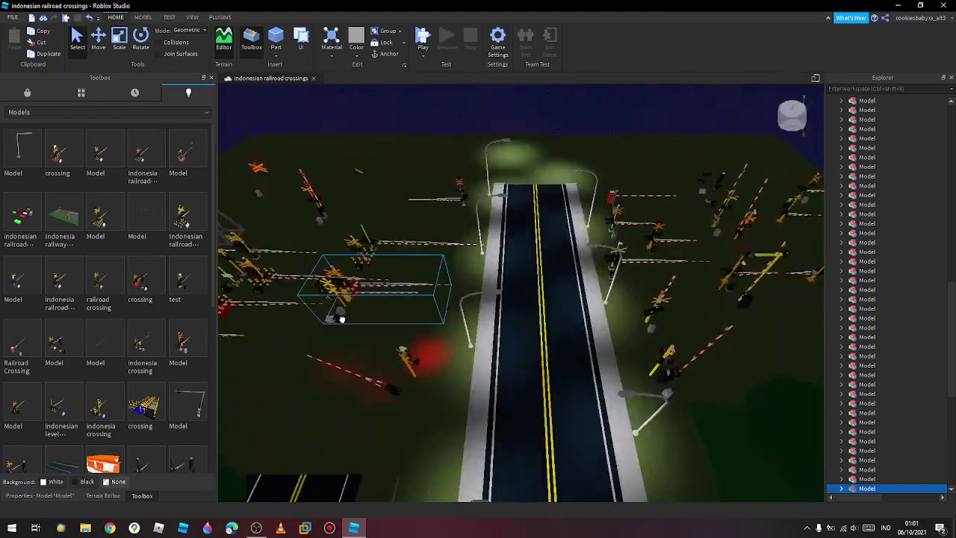
pyautogui.moveTo(342, 320); pyautogui.dragTo(343, 320)
pyautogui.moveTo(343, 320); pyautogui.dragTo(342, 319, button='right')
pyautogui.press('a')
pyautogui.moveTo(343, 320); pyautogui.dragTo(342, 319)
pyautogui.moveTo(342, 320); pyautogui.dragTo(342, 320, button='right')
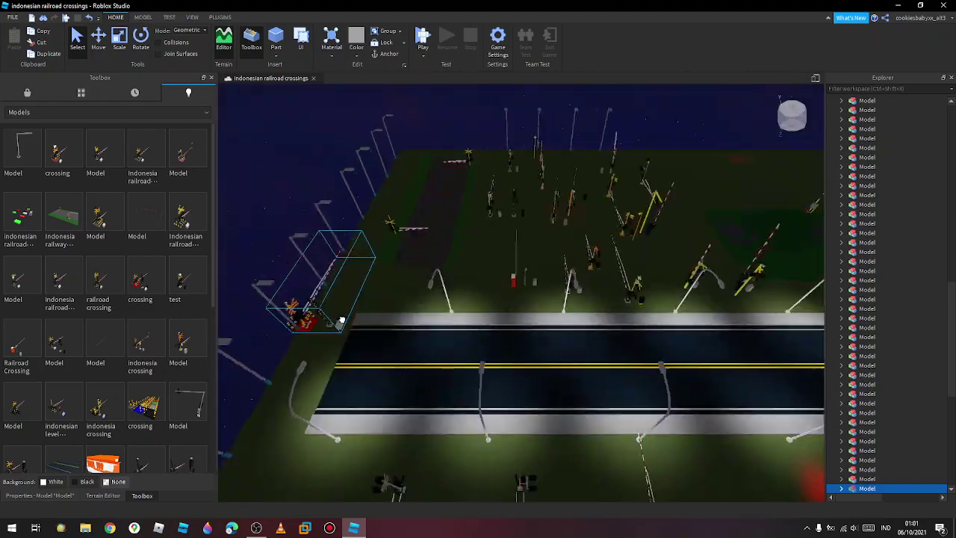
pyautogui.moveTo(342, 320); pyautogui.dragTo(343, 319)
pyautogui.moveTo(342, 319); pyautogui.dragTo(342, 320, button='right')
pyautogui.press('a')
pyautogui.moveTo(342, 320); pyautogui.dragTo(342, 320)
pyautogui.moveTo(342, 319); pyautogui.dragTo(343, 319, button='right')
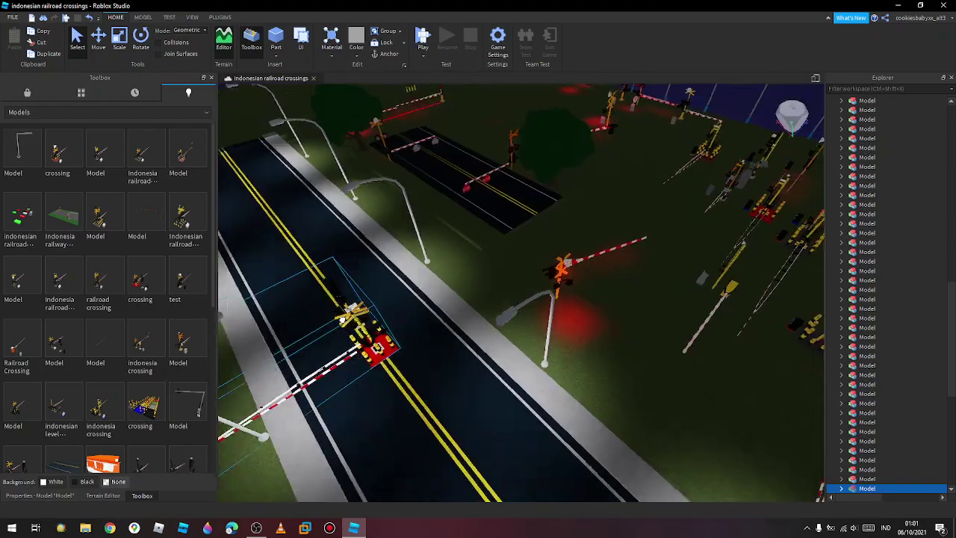
pyautogui.moveTo(342, 320); pyautogui.dragTo(343, 320)
pyautogui.moveTo(342, 320); pyautogui.dragTo(342, 320, button='right')
pyautogui.moveTo(341, 320); pyautogui.dragTo(343, 320)
pyautogui.press('q')
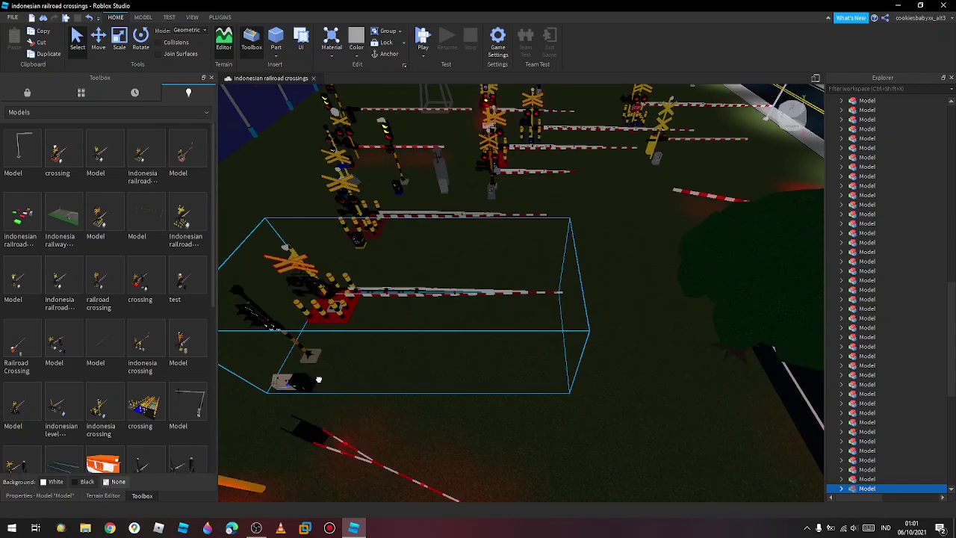
pyautogui.click(470, 404)
# Insert the "Indonesia railroad crossing" model, rotate it a quarter turn and position it on the open grass near the Kereta Api sign.
pyautogui.press('d')
pyautogui.moveTo(469, 405); pyautogui.dragTo(470, 408, button='right')
pyautogui.press('d')
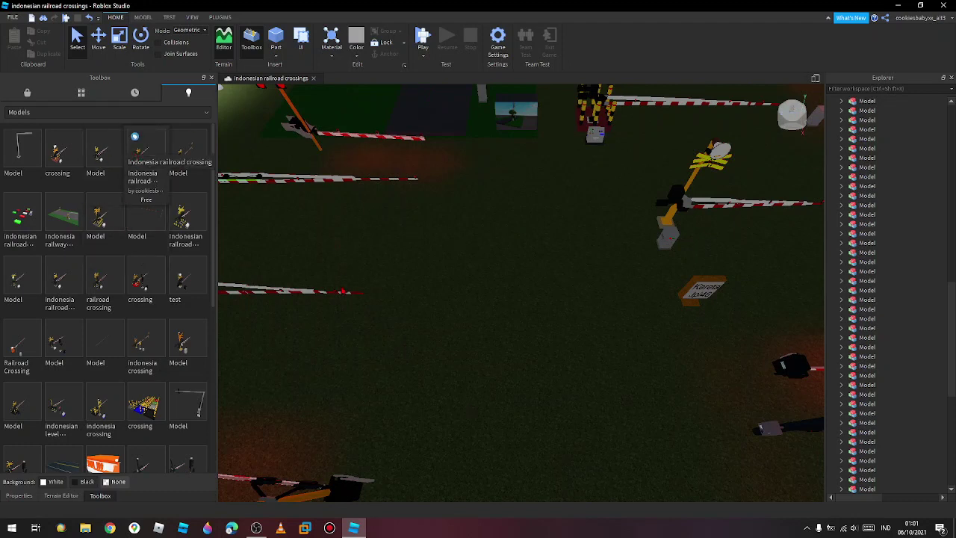
pyautogui.click(145, 153)
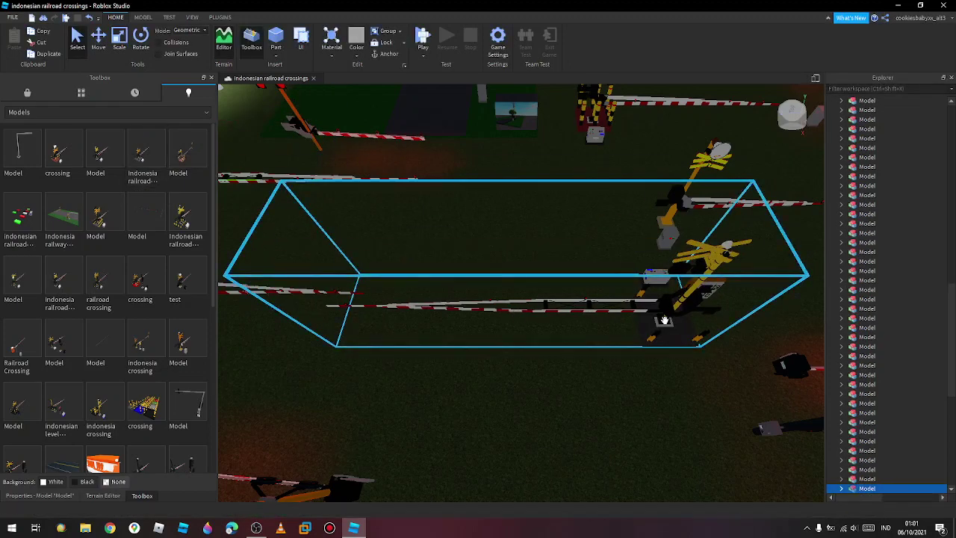
pyautogui.hotkey('ctrl', 'r')
pyautogui.moveTo(665, 320); pyautogui.dragTo(570, 206)
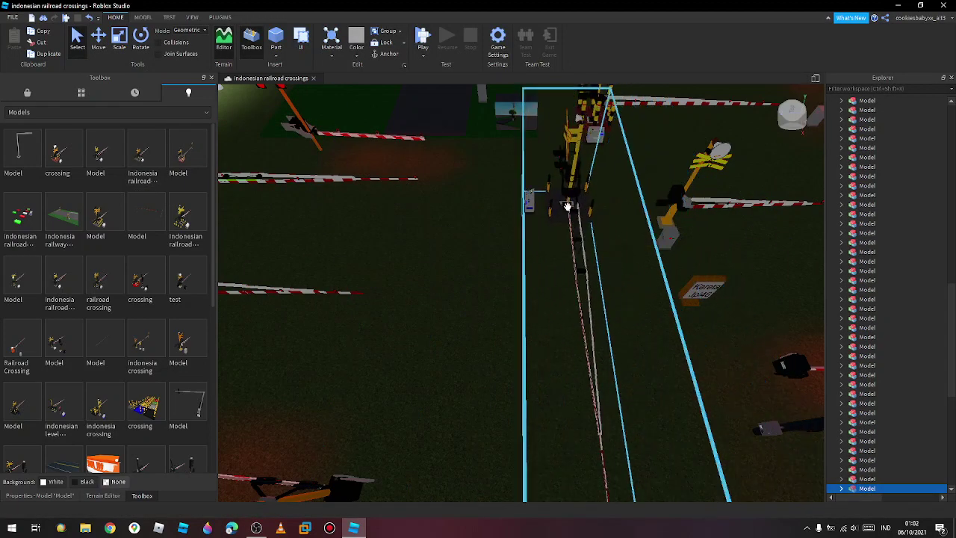
pyautogui.click(476, 257)
pyautogui.moveTo(476, 258); pyautogui.dragTo(475, 257, button='right')
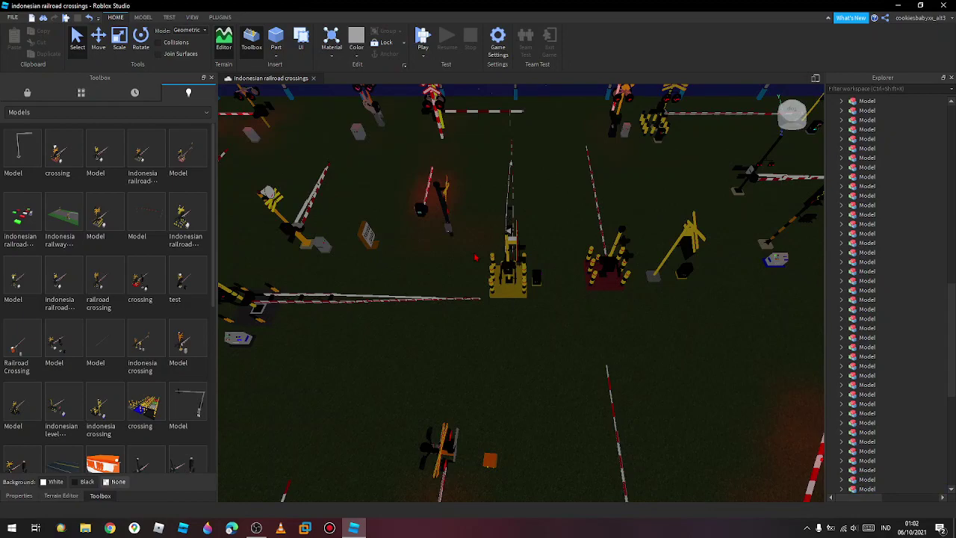
pyautogui.moveTo(245, 341); pyautogui.dragTo(238, 359)
pyautogui.click(372, 396)
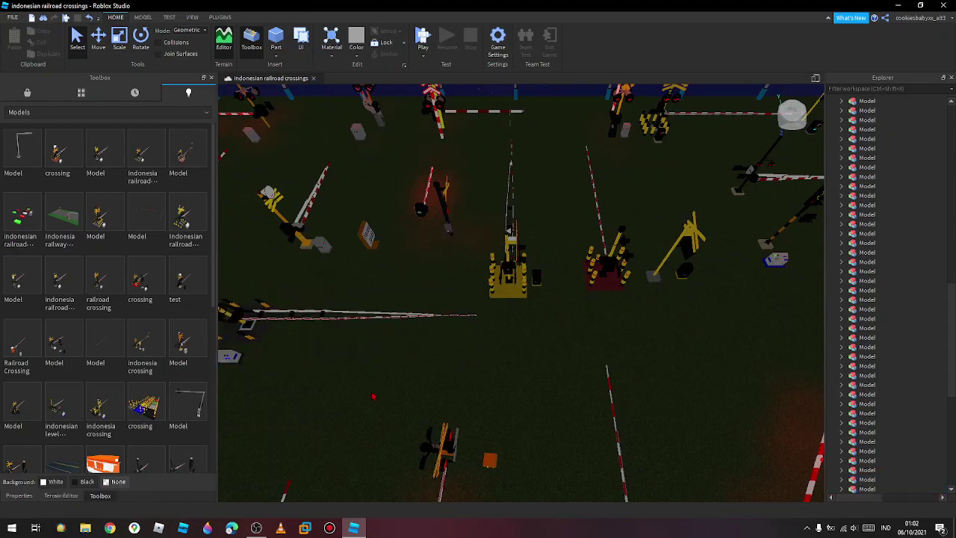
# Delete the TNT block standing on the grass beside the main road.
pyautogui.moveTo(372, 396); pyautogui.dragTo(373, 397, button='right')
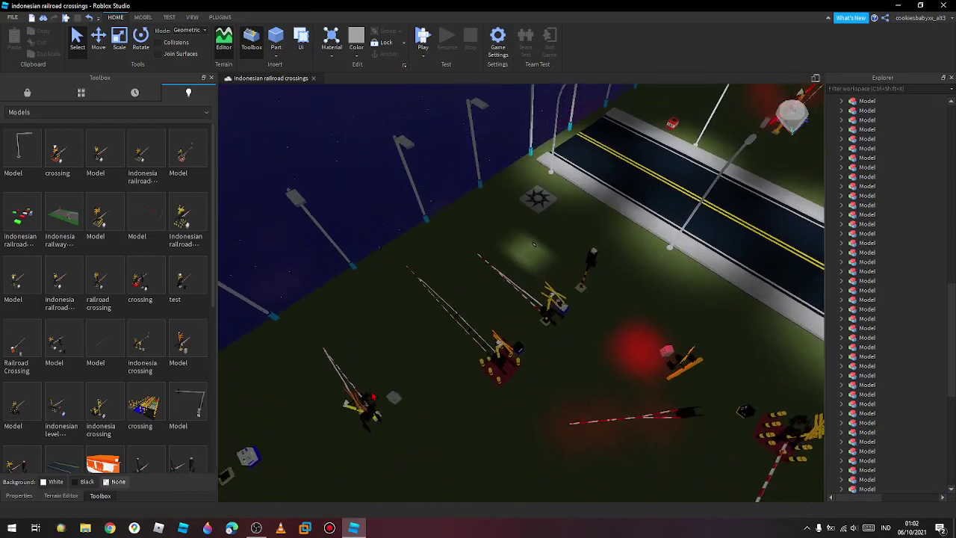
pyautogui.moveTo(534, 244); pyautogui.dragTo(371, 391, button='right')
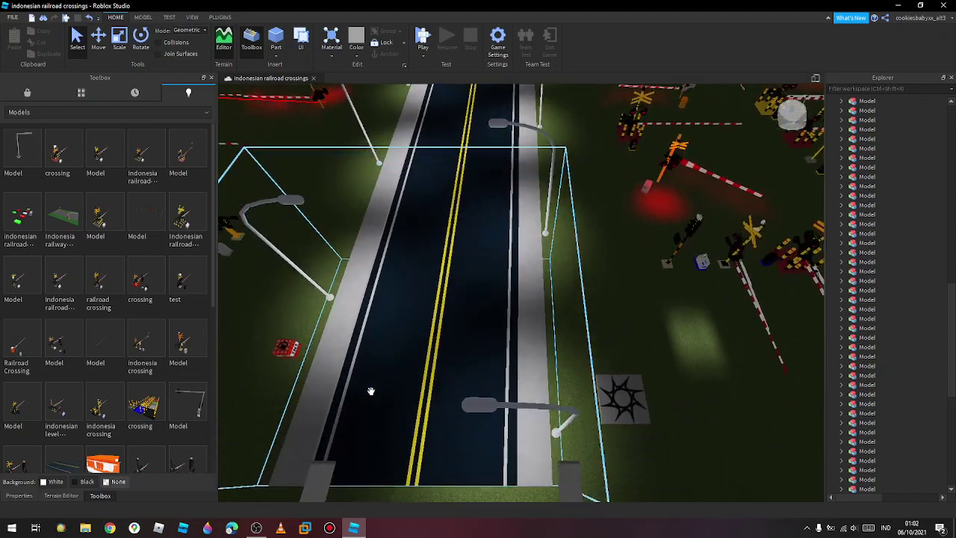
pyautogui.click(287, 349)
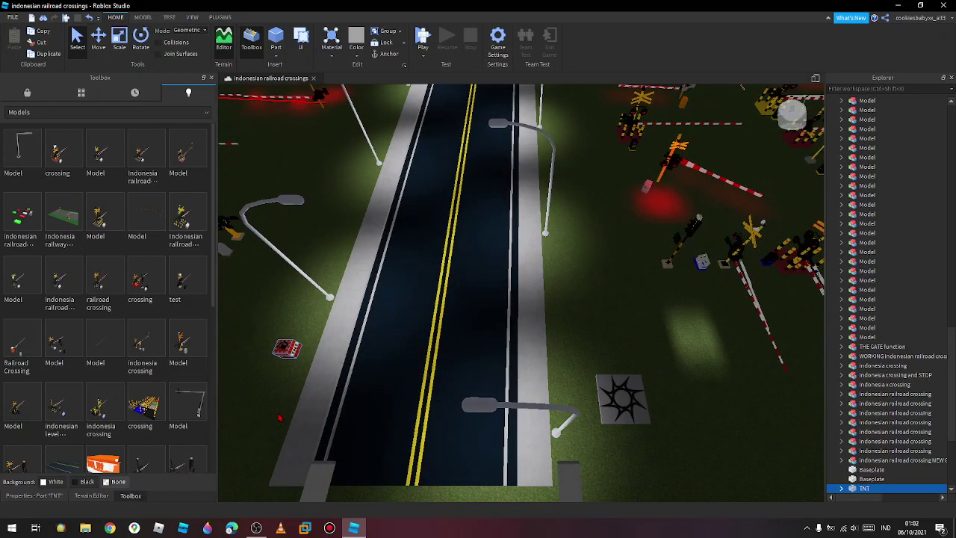
pyautogui.press('Delete')
# Insert the last model of the first row of your creations, rotate it and place it between the small road and the main road.
pyautogui.press('a')
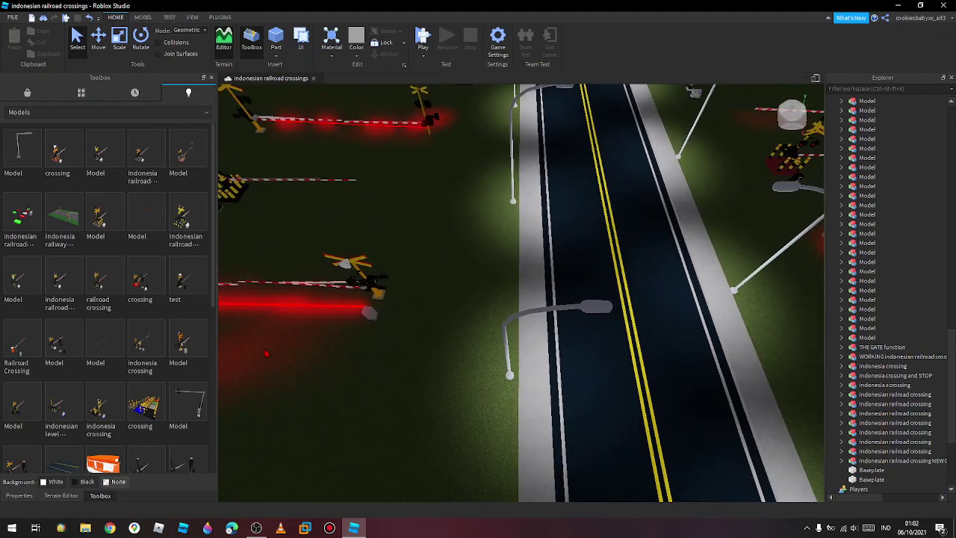
pyautogui.press('s')
pyautogui.moveTo(266, 354); pyautogui.dragTo(266, 353, button='right')
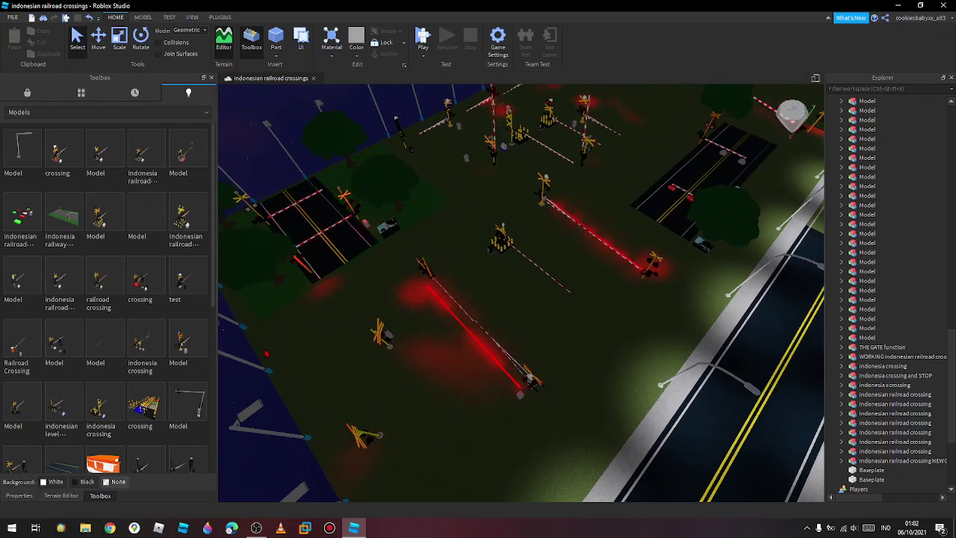
pyautogui.click(181, 153)
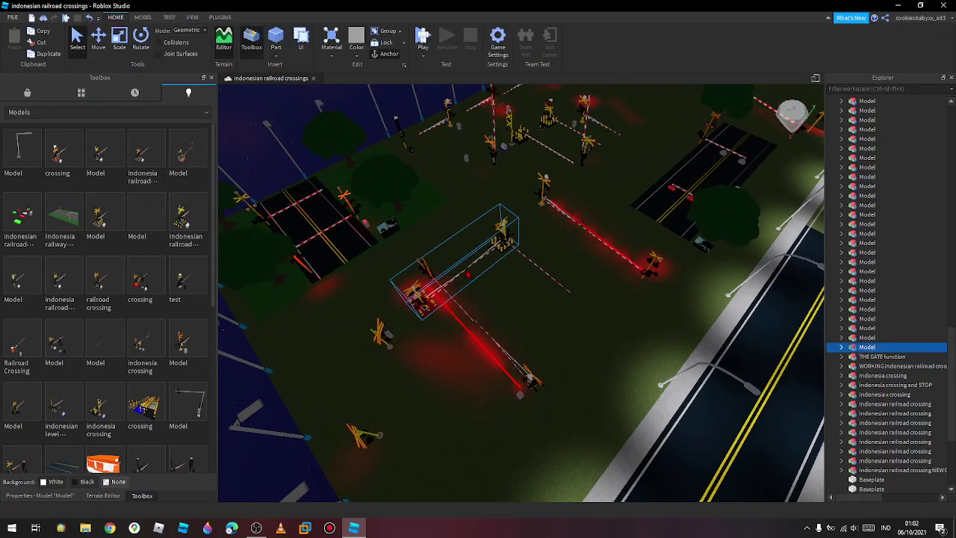
pyautogui.press('r')
pyautogui.moveTo(476, 259); pyautogui.dragTo(465, 253)
pyautogui.press('s')
pyautogui.moveTo(465, 253); pyautogui.dragTo(466, 254, button='right')
pyautogui.moveTo(465, 253); pyautogui.dragTo(465, 253)
pyautogui.moveTo(465, 253); pyautogui.dragTo(464, 254, button='right')
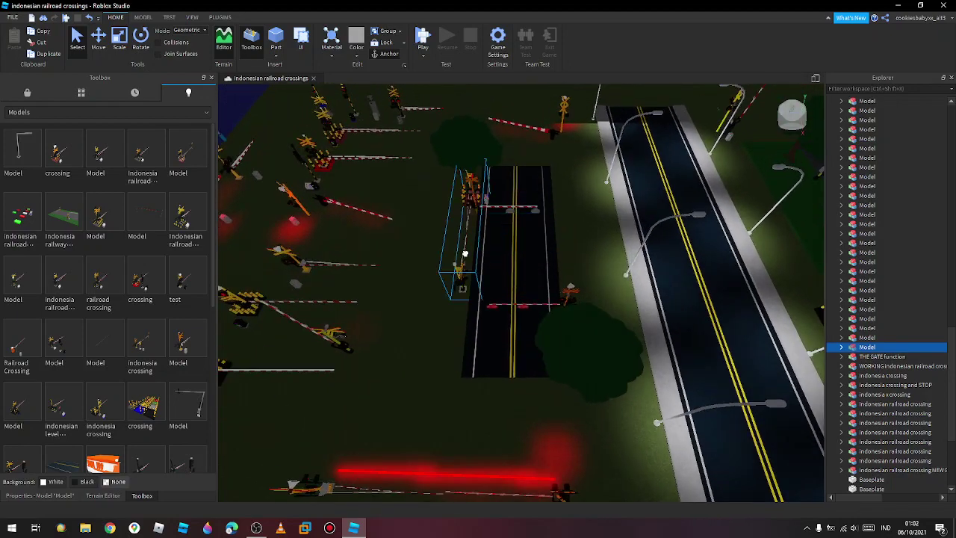
pyautogui.moveTo(465, 254); pyautogui.dragTo(587, 270)
pyautogui.click(608, 298)
# Insert the "Indonesia railway" model from your creations and place it on the open grass in front of the small road.
pyautogui.moveTo(608, 299); pyautogui.dragTo(608, 299, button='right')
pyautogui.scroll(-6, 606, 298)
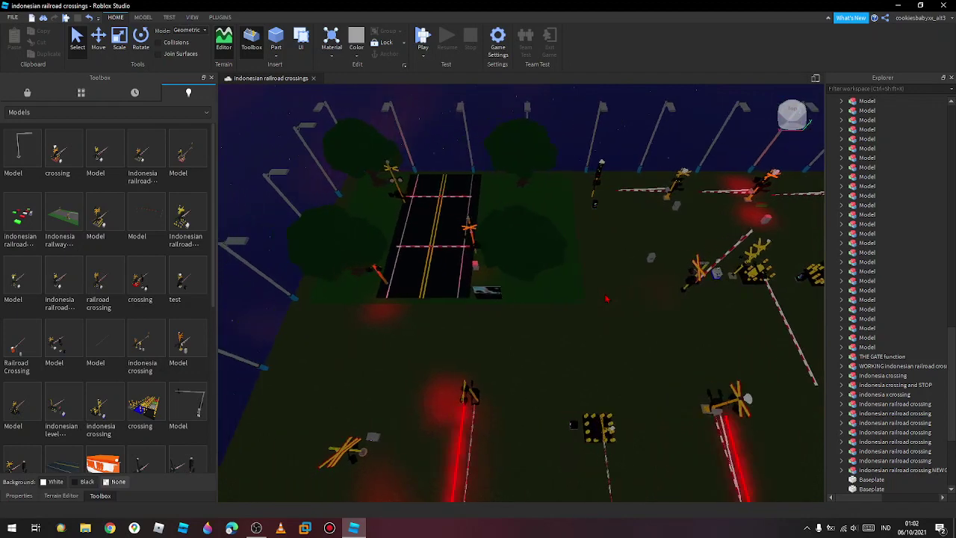
pyautogui.moveTo(62, 217); pyautogui.dragTo(546, 330)
pyautogui.moveTo(628, 334); pyautogui.dragTo(629, 335, button='right')
pyautogui.moveTo(629, 335); pyautogui.dragTo(629, 335, button='right')
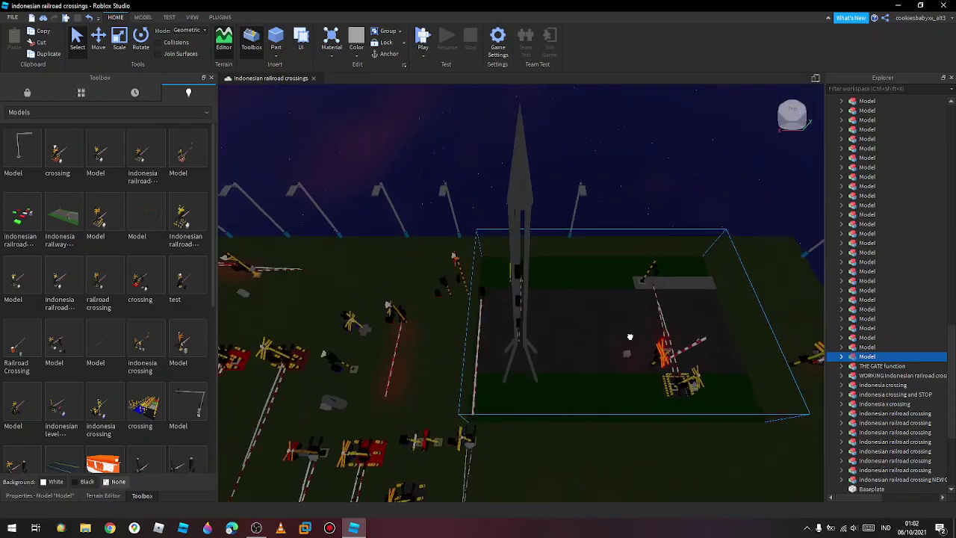
pyautogui.moveTo(630, 337); pyautogui.dragTo(630, 337, button='right')
pyautogui.moveTo(553, 339); pyautogui.dragTo(553, 339, button='right')
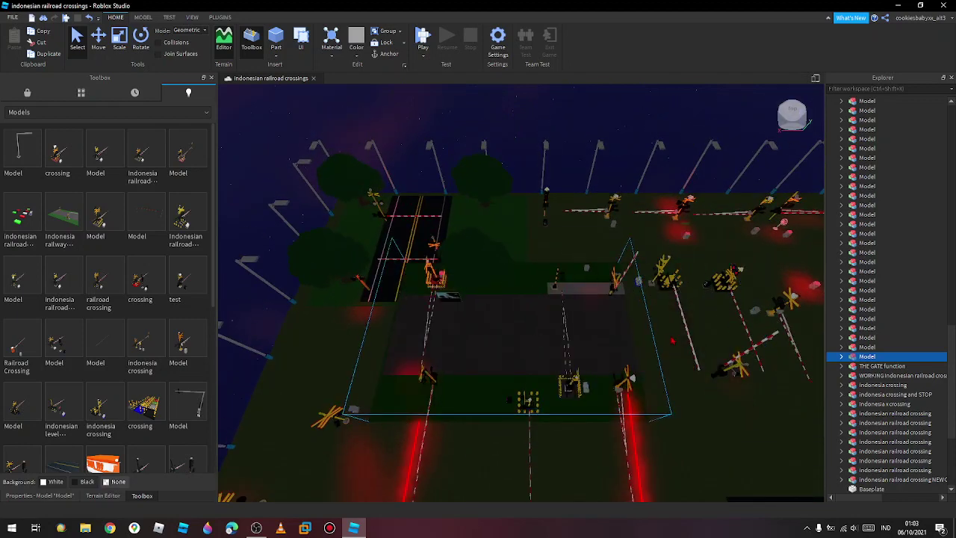
pyautogui.click(669, 340)
pyautogui.press('d')
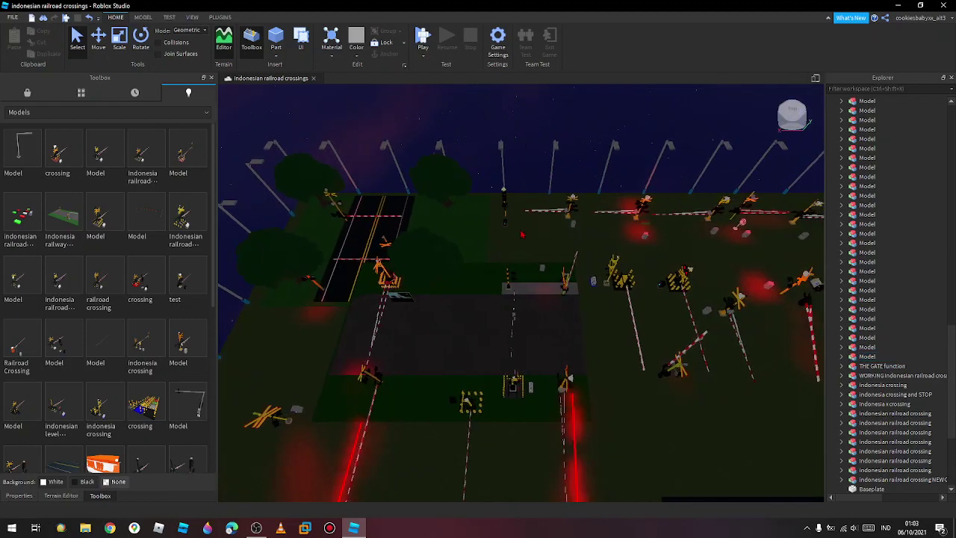
# Publish the game to Roblox.
pyautogui.click(15, 18)
pyautogui.click(67, 129)
# Move the Indonesian Railroad Crossing model and the slim crossing pole near it over to the group of other crossings, clearing the grass.
pyautogui.moveTo(572, 215); pyautogui.dragTo(627, 254)
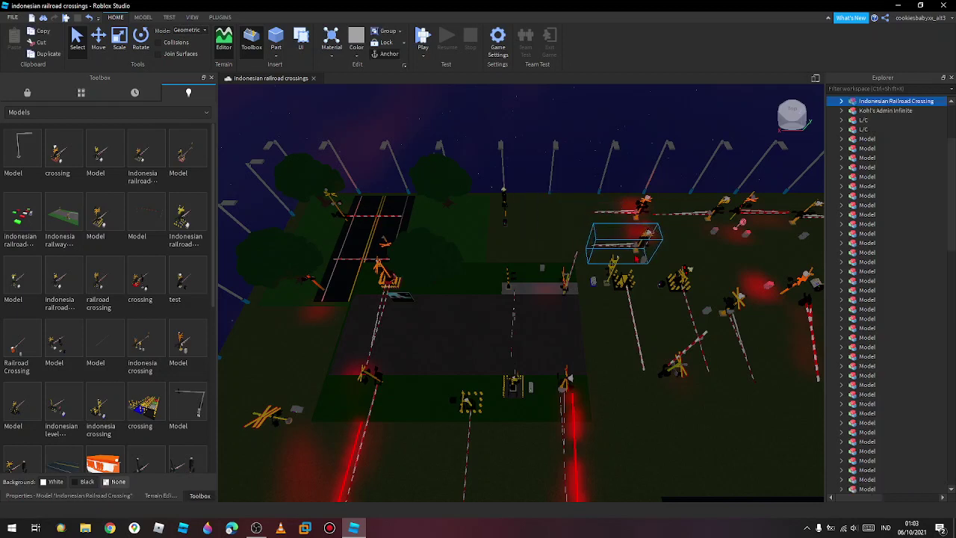
pyautogui.click(98, 38)
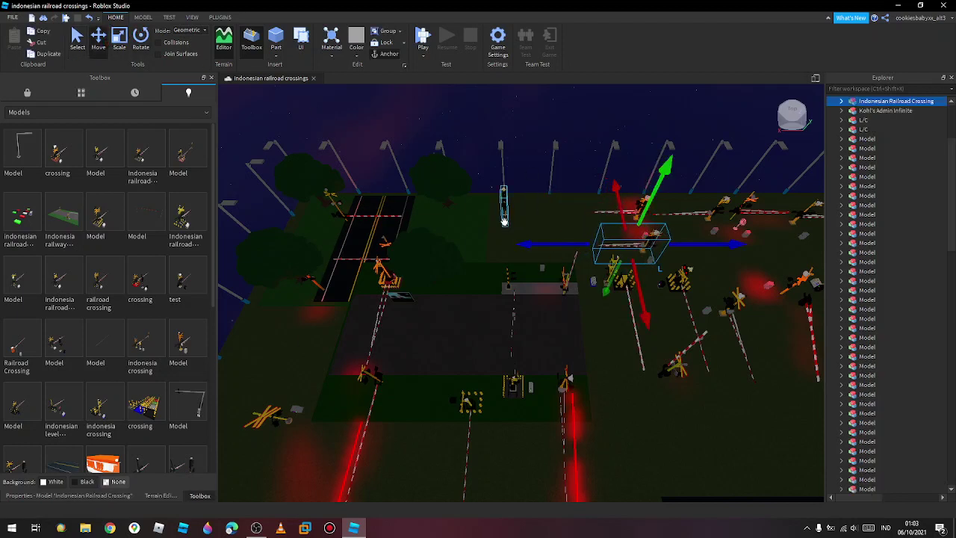
pyautogui.click(713, 267)
# Move the small road with its trees out beyond the street lamps and shift the railway model into the freed map corner.
pyautogui.click(508, 316)
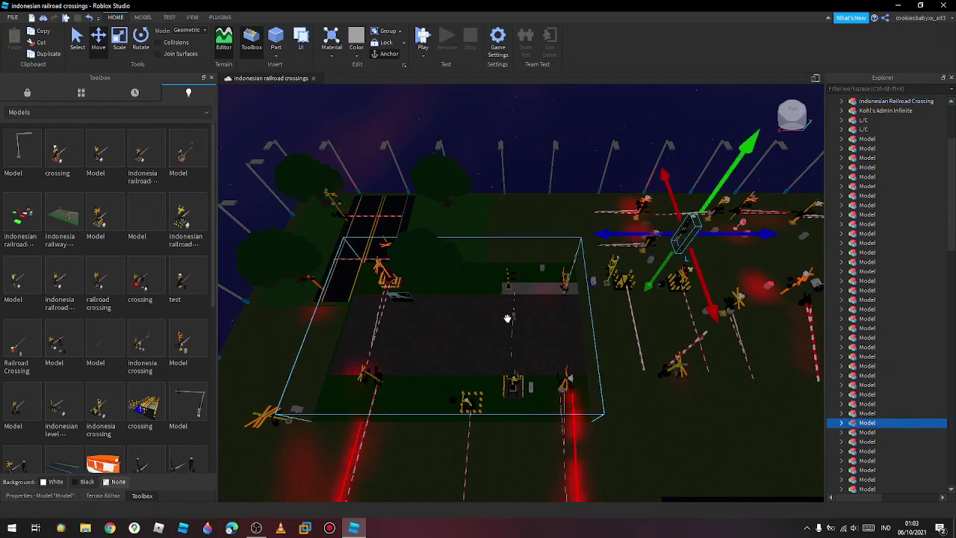
pyautogui.moveTo(508, 316); pyautogui.dragTo(527, 249)
pyautogui.moveTo(299, 254); pyautogui.dragTo(381, 166)
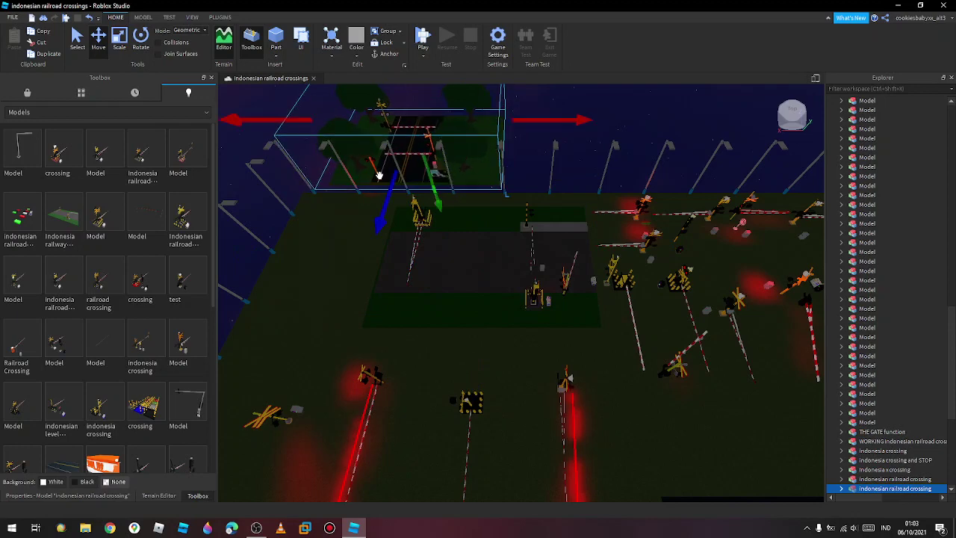
pyautogui.moveTo(446, 265); pyautogui.dragTo(364, 256)
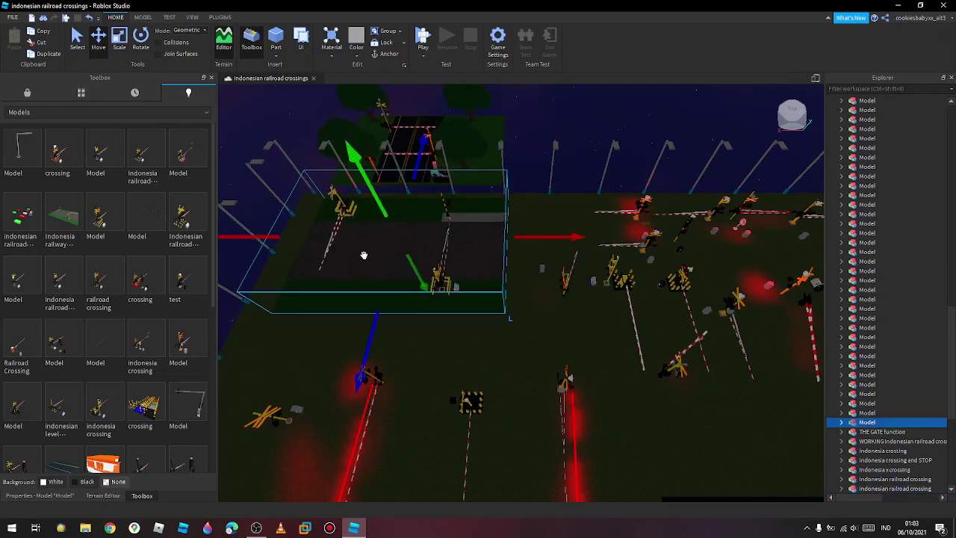
# Delete the WORKING Indonesian railroad crossing model with the red glowing gates beside the railway model.
pyautogui.click(546, 308)
pyautogui.moveTo(545, 308); pyautogui.dragTo(546, 308, button='right')
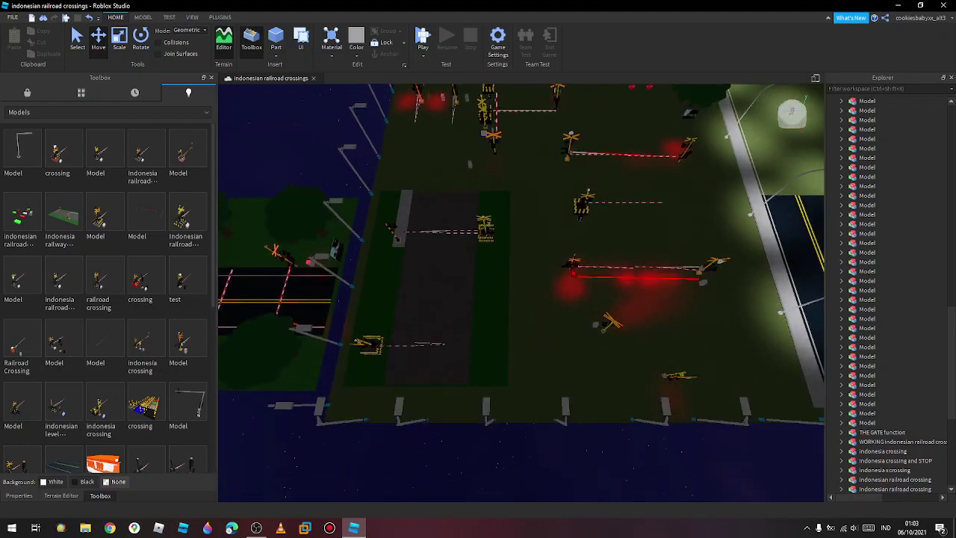
pyautogui.click(590, 202)
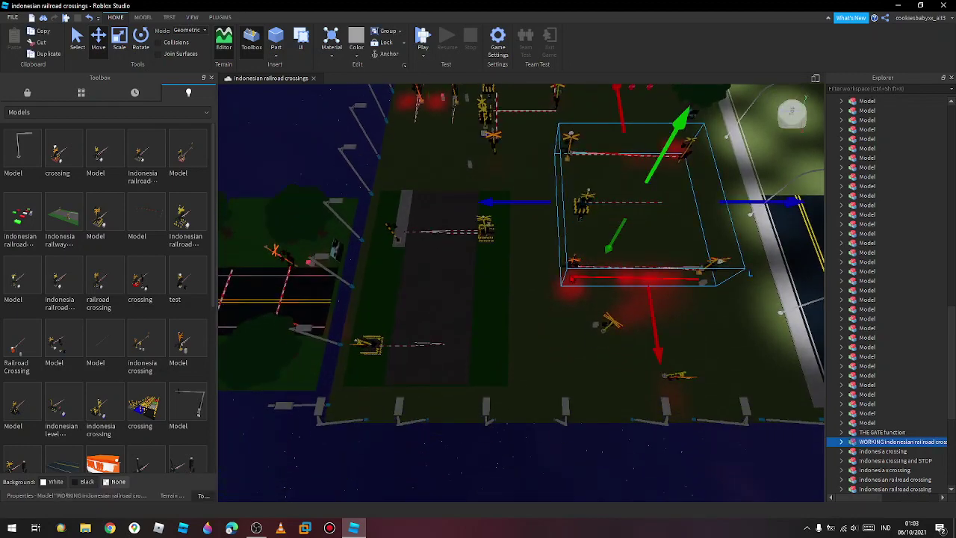
pyautogui.press('Delete')
# Move the yellow-black crossing to the map edge beyond the railway model and bring the small road onto the cleared grass.
pyautogui.moveTo(585, 204); pyautogui.dragTo(404, 157)
pyautogui.moveTo(343, 270); pyautogui.dragTo(632, 209)
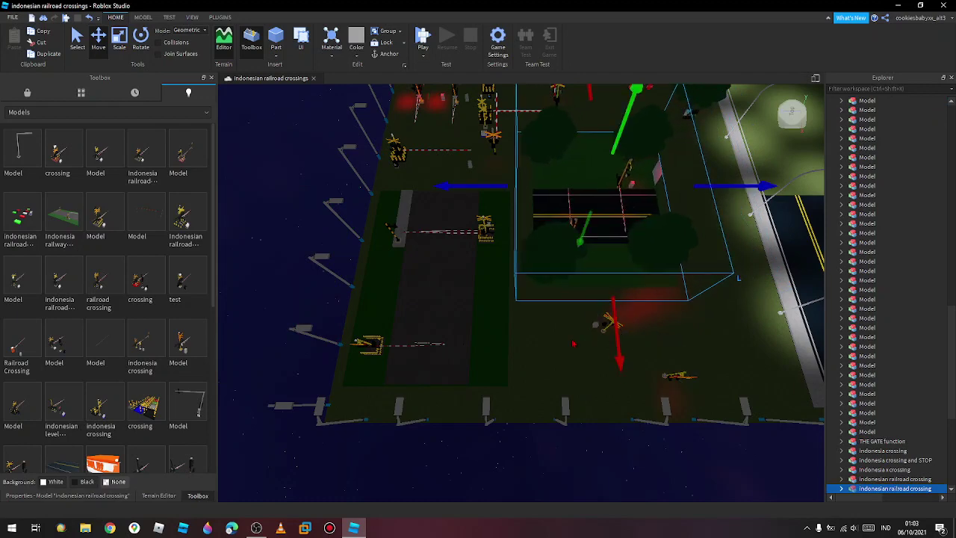
pyautogui.click(574, 343)
pyautogui.press('d')
pyautogui.press('e')
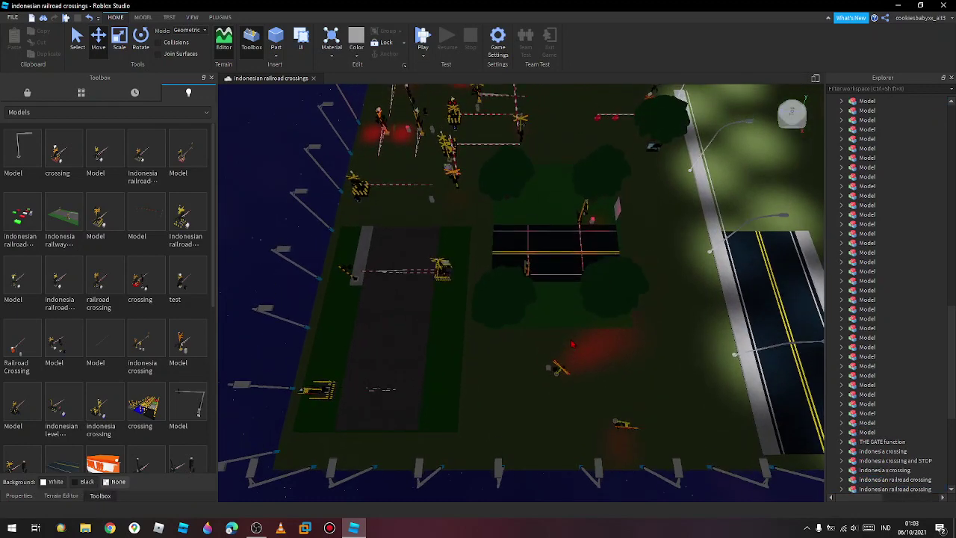
# Publish the rearranged game to Roblox and close the place.
pyautogui.click(15, 21)
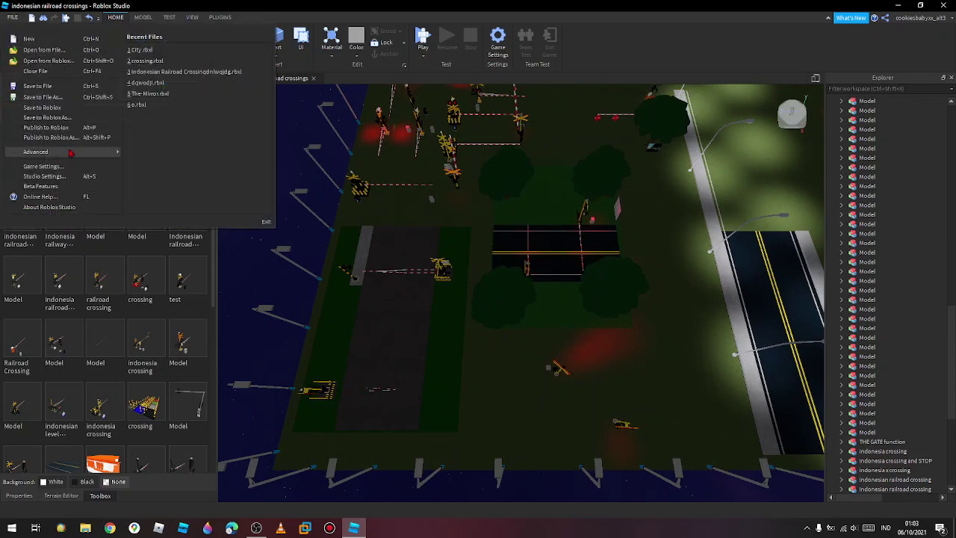
pyautogui.click(59, 128)
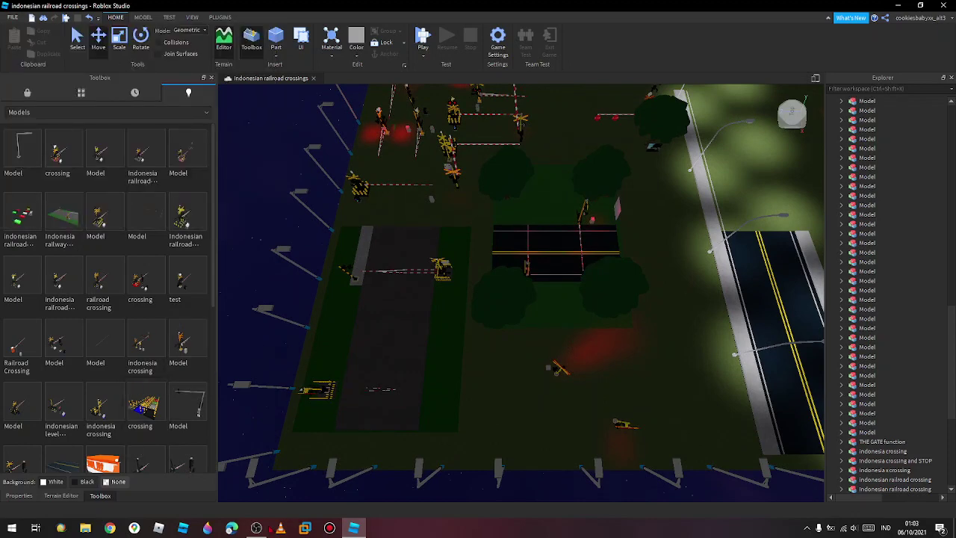
pyautogui.click(945, 6)
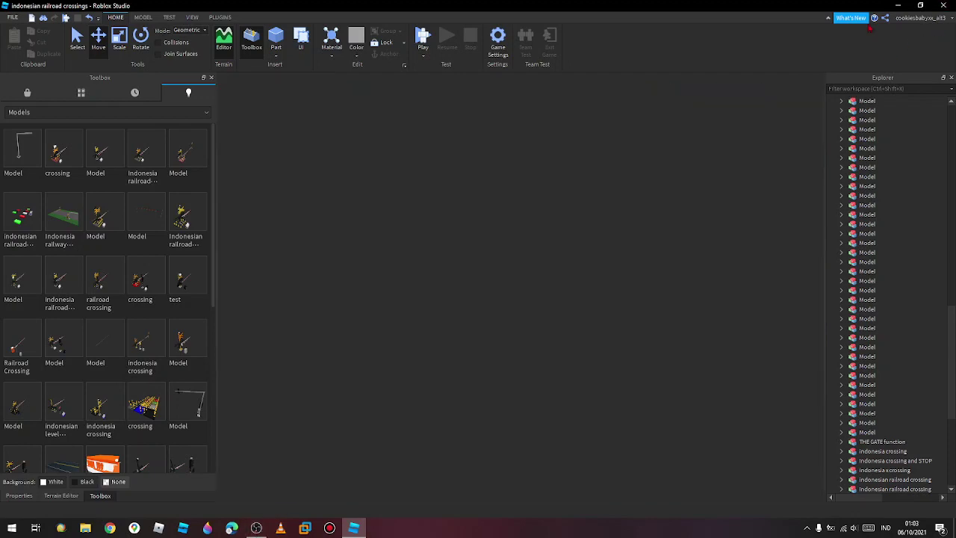